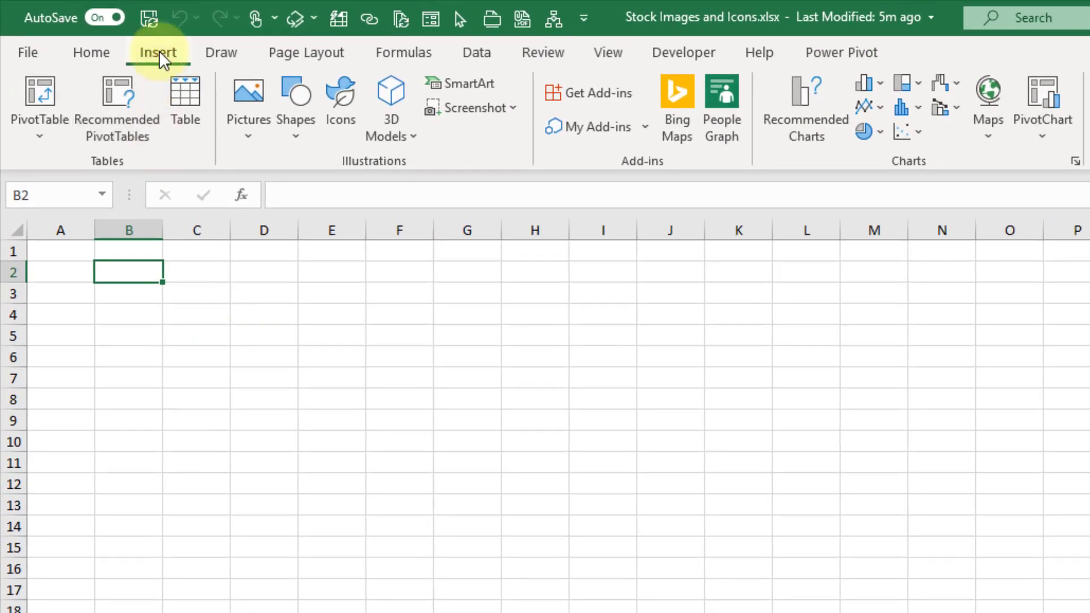
Step: Open the Stock Images library, browse Icons and Stickers, then return to Cutout People
left_click(250, 130)
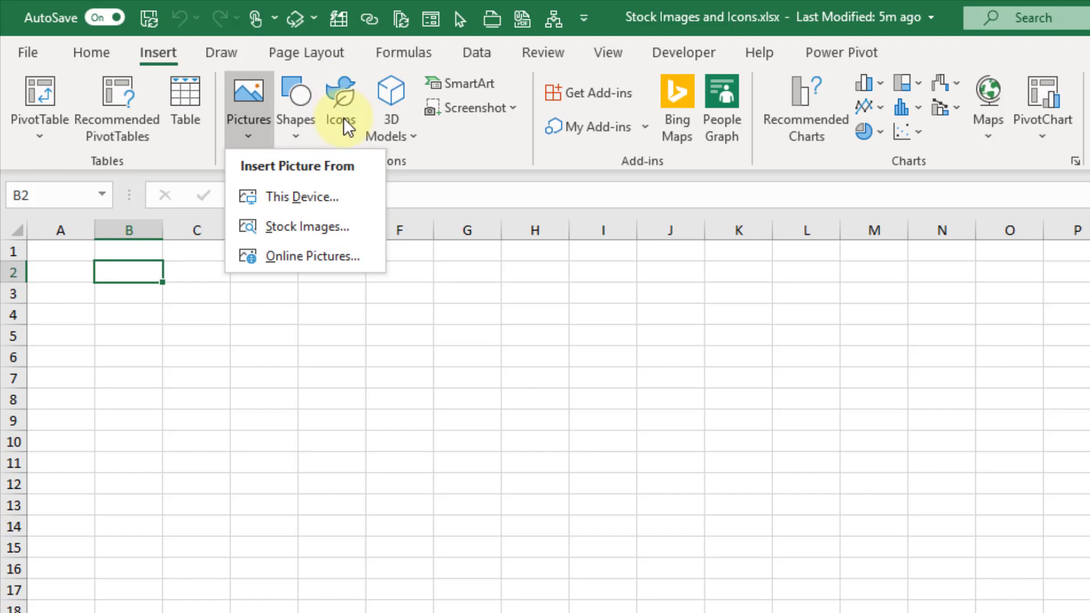
left_click(305, 226)
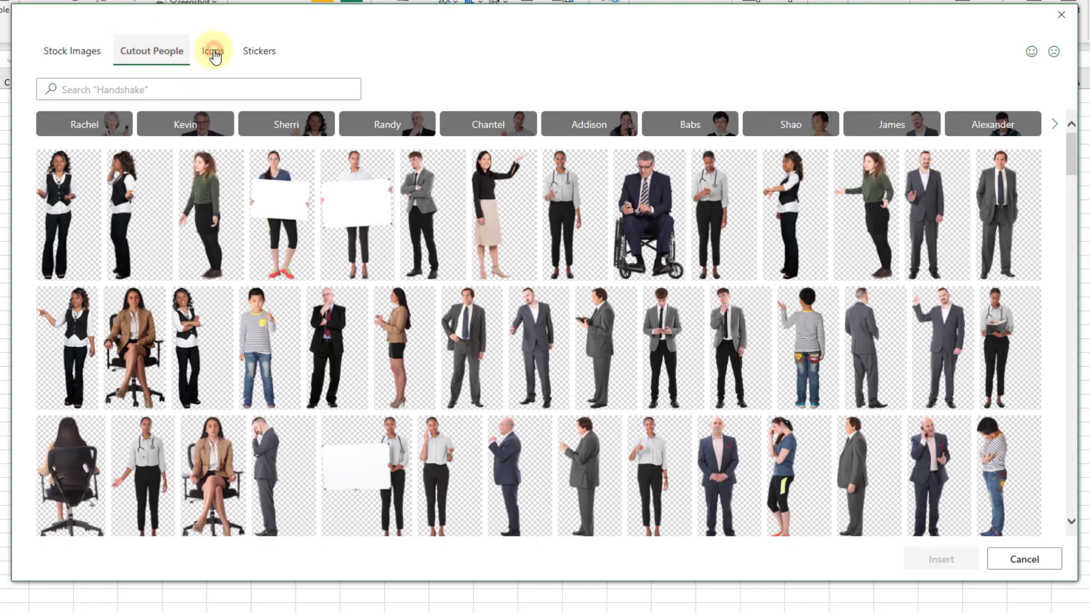
left_click(213, 53)
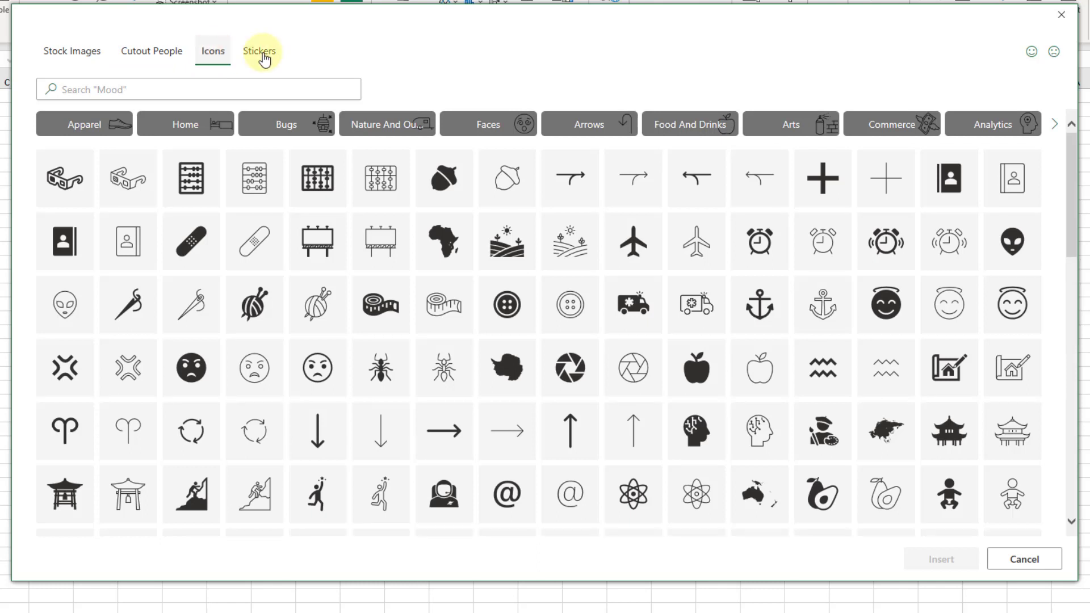
left_click(263, 57)
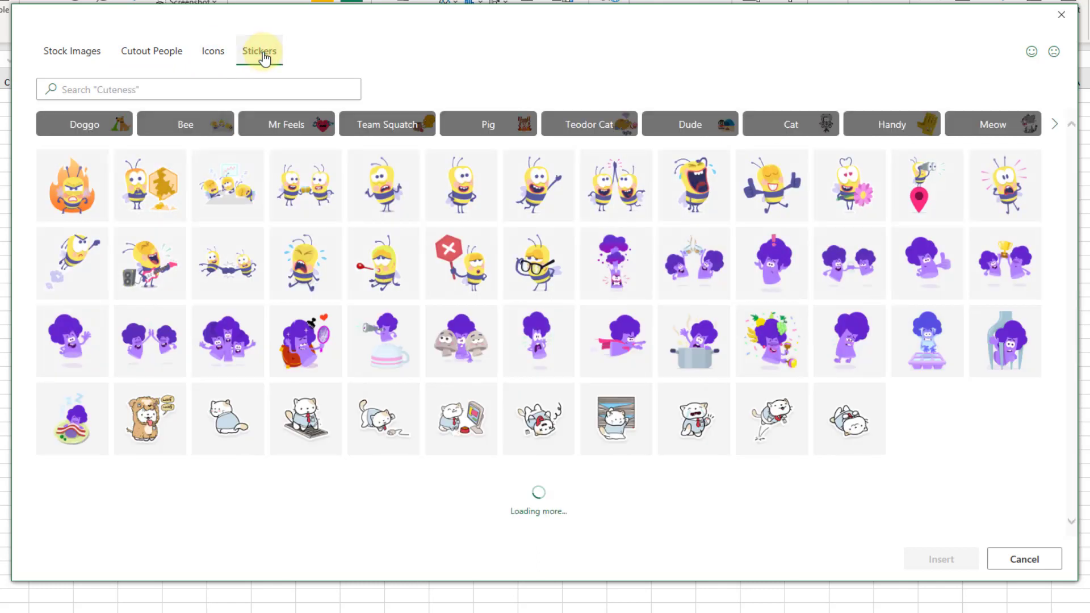
left_click(159, 55)
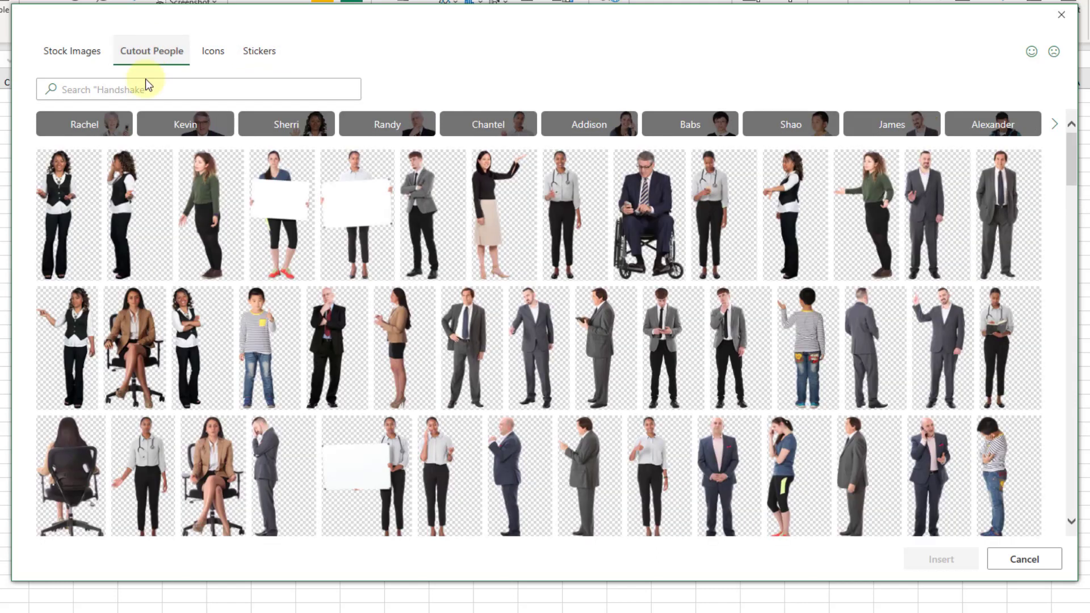
Step: Search Cutout People for 'Thinking' and insert the photo of the seated thinking man
left_click(142, 89)
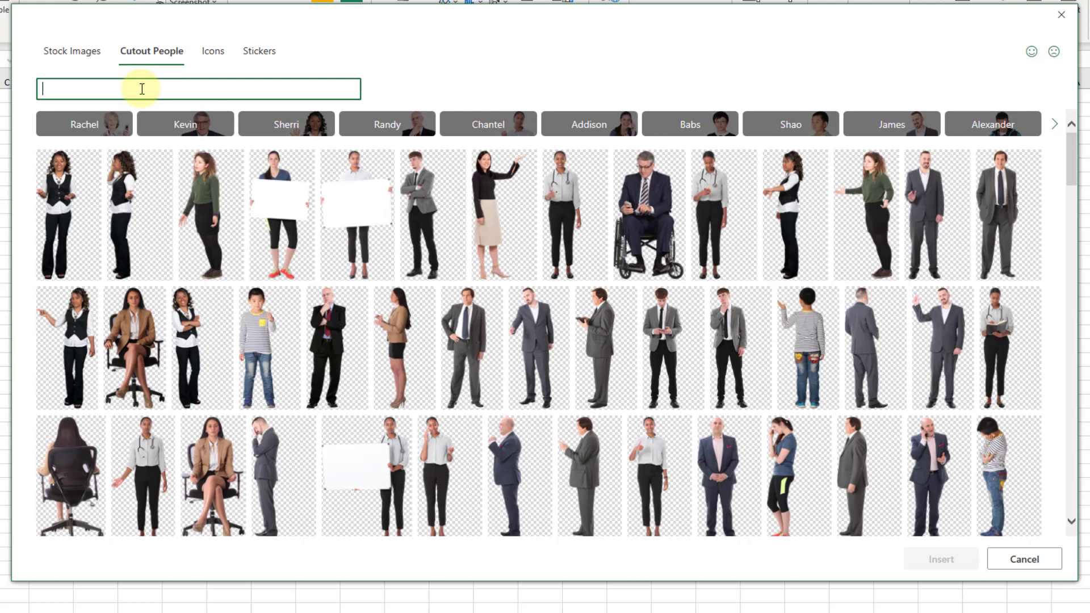
type("Thinking")
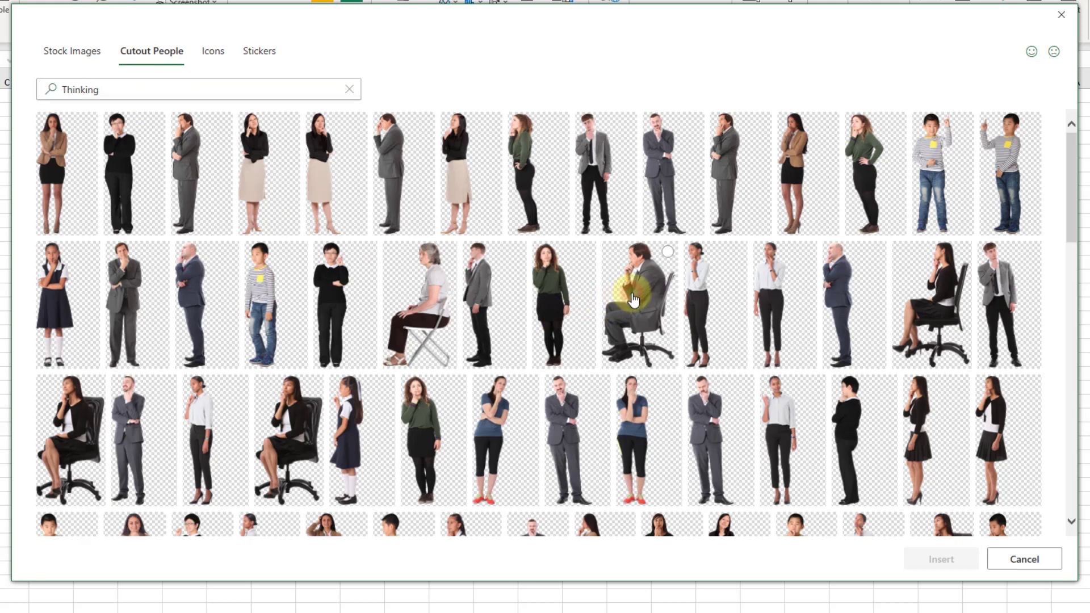
left_click(634, 300)
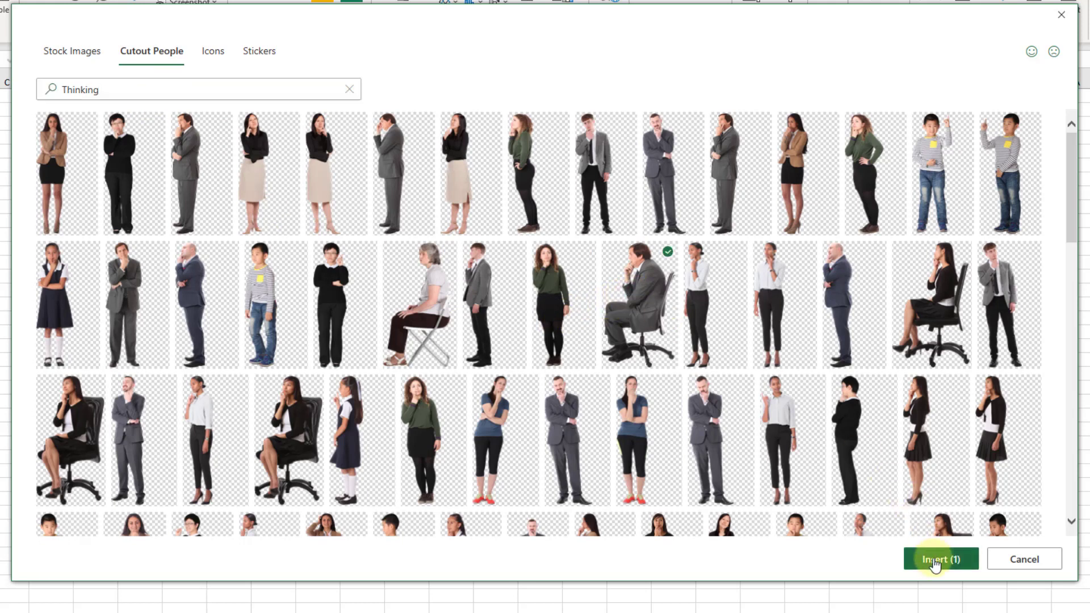
left_click(941, 559)
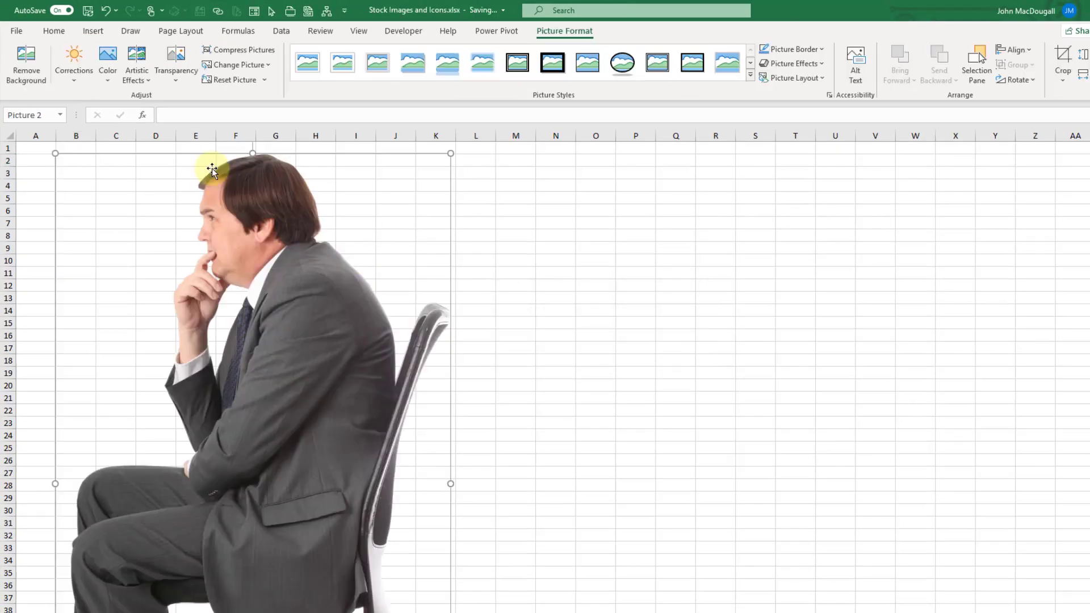
Step: In the icon library, search 'cancel' and pick the bold cancel cross icon
left_click(102, 32)
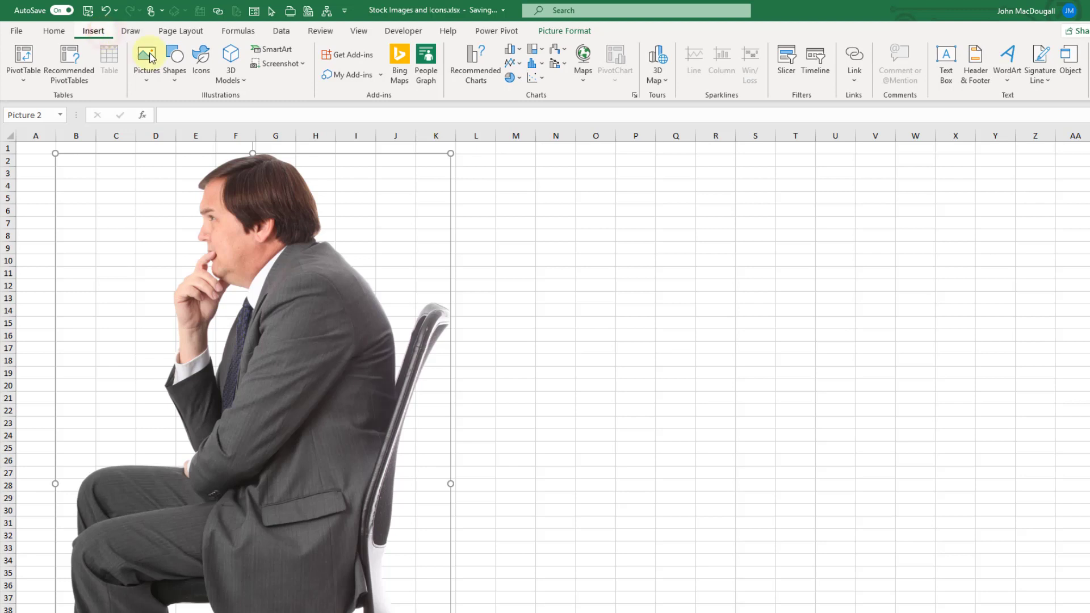
left_click(202, 67)
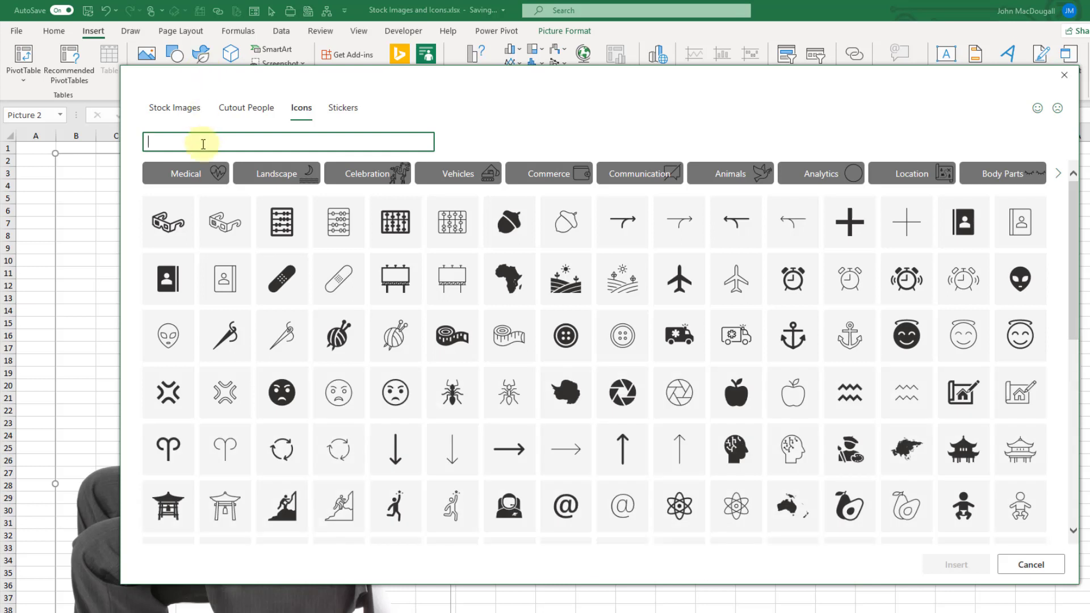
type("cancel")
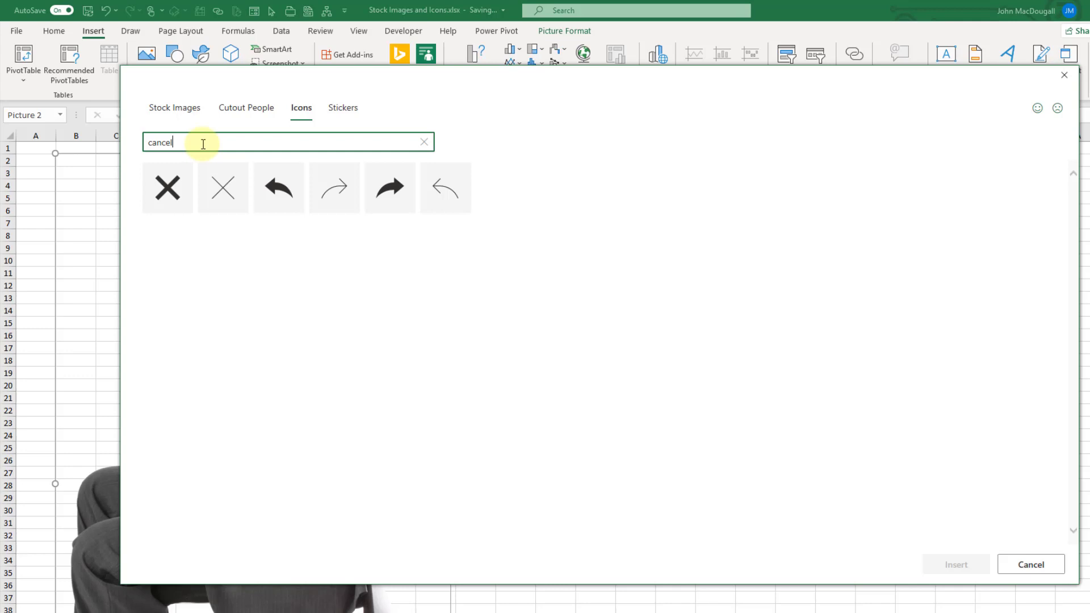
left_click(166, 186)
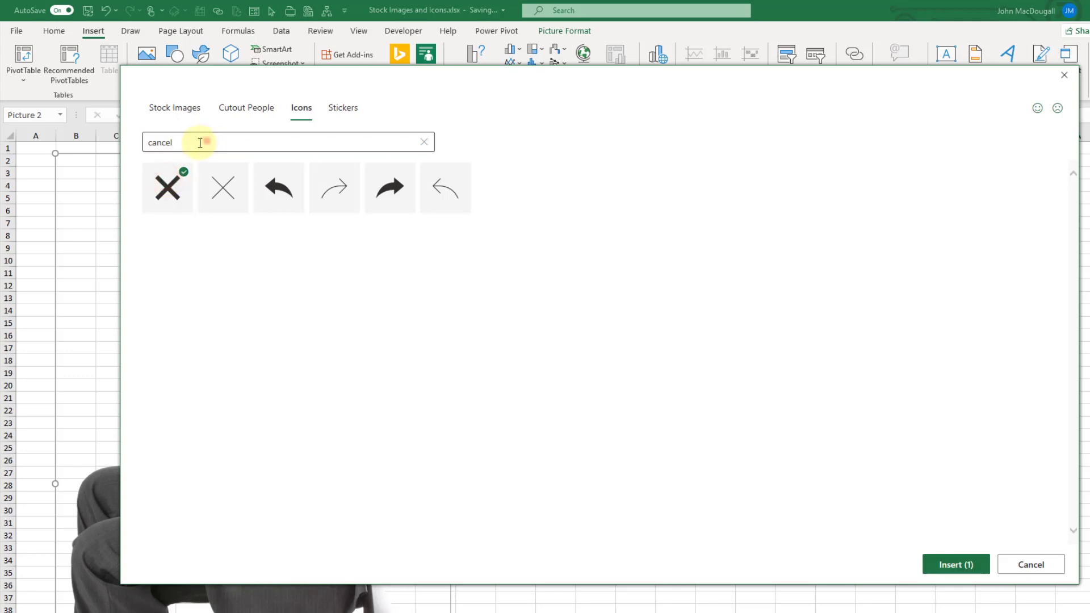
Step: Also pick the three-line 'menu' icon, insert both, and move them right of the man near M4:N9
left_click_drag(182, 142, 145, 141)
type("menu")
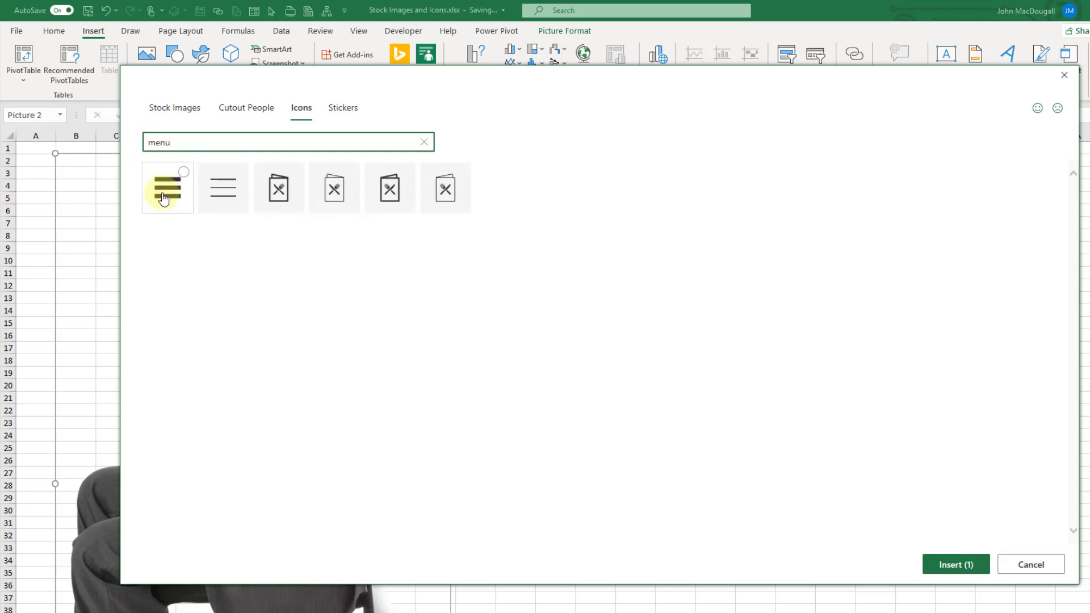
left_click(165, 192)
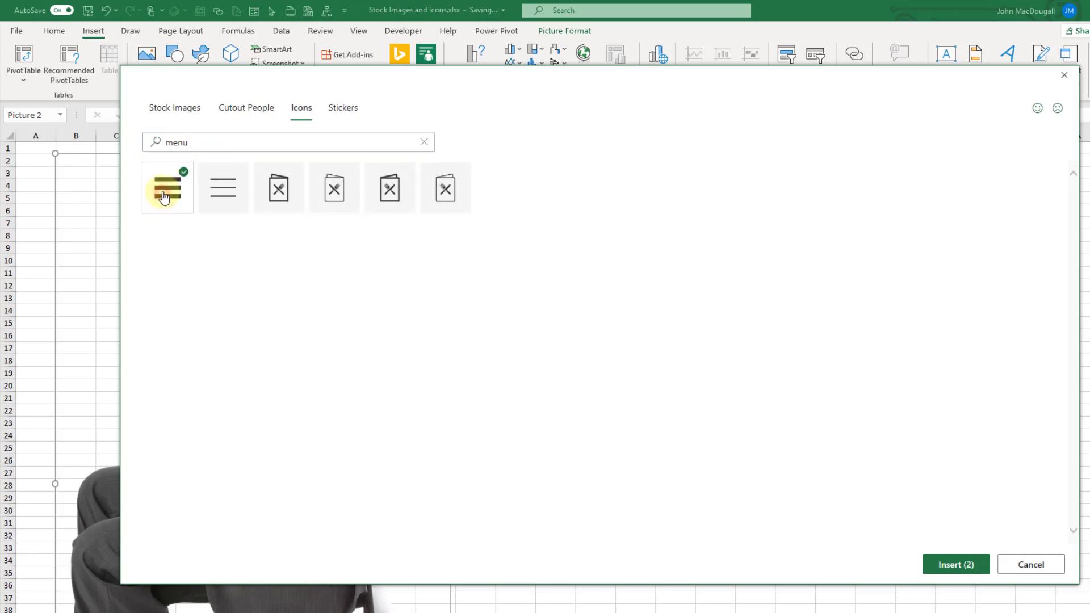
left_click(957, 566)
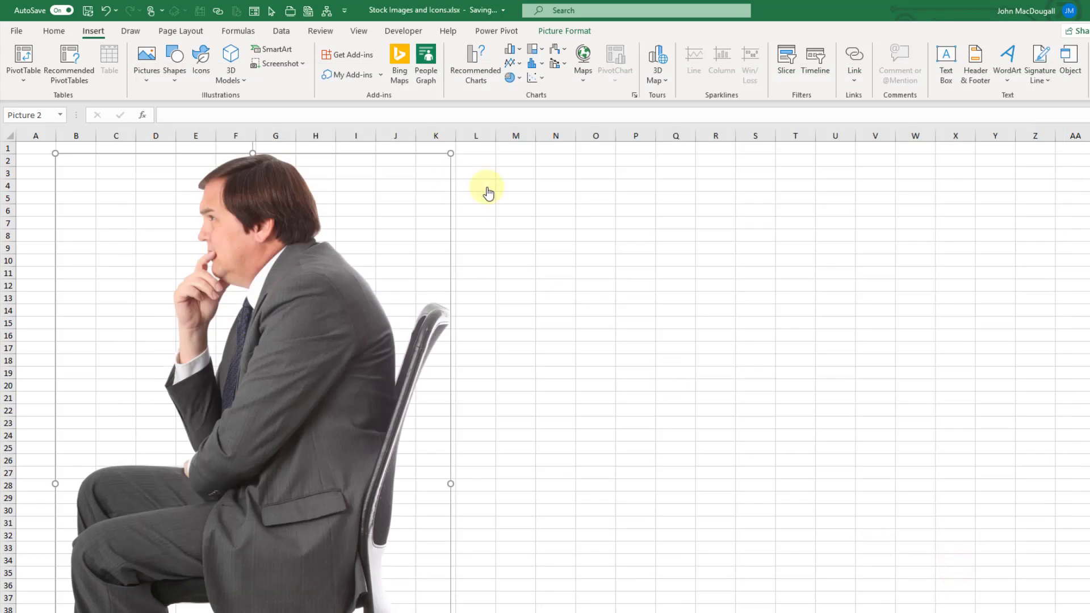
left_click_drag(78, 158, 533, 187)
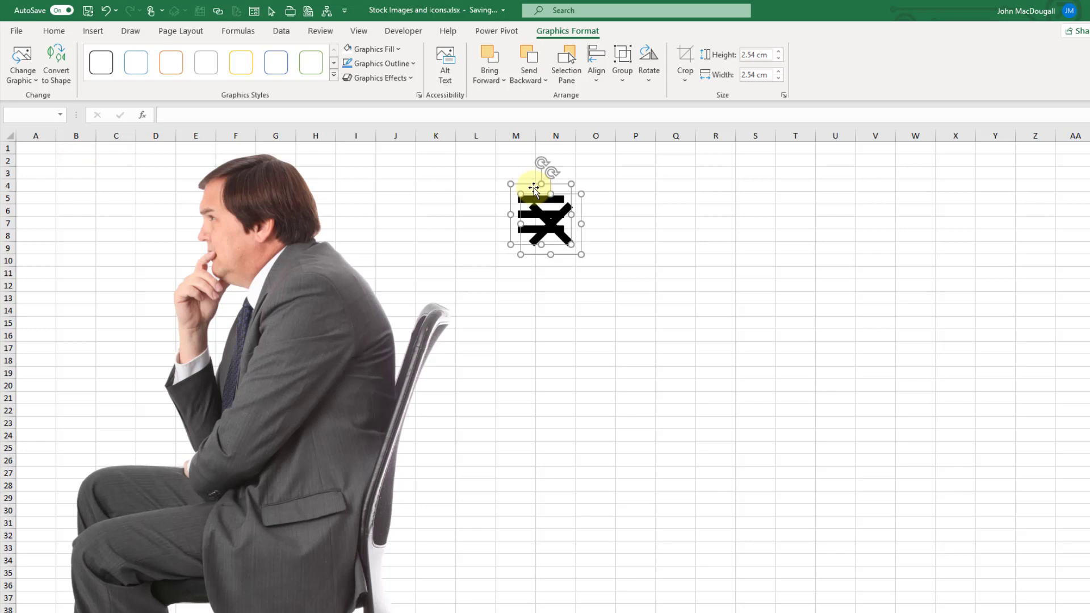
Step: Open the thinking man photo's size and properties pane and view its picture settings
left_click(301, 225)
right_click(302, 227)
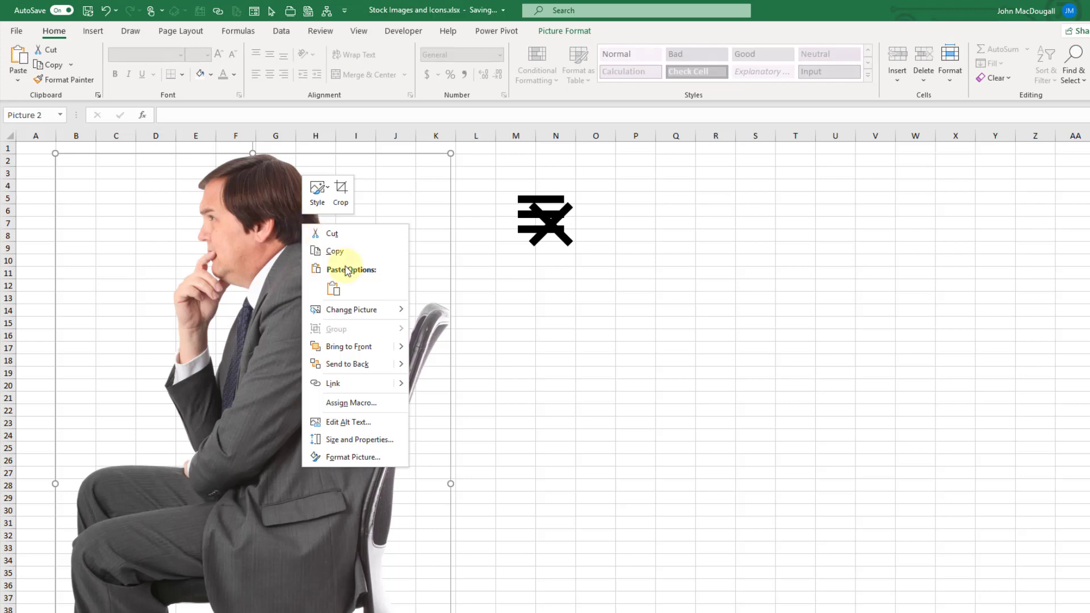
left_click(357, 440)
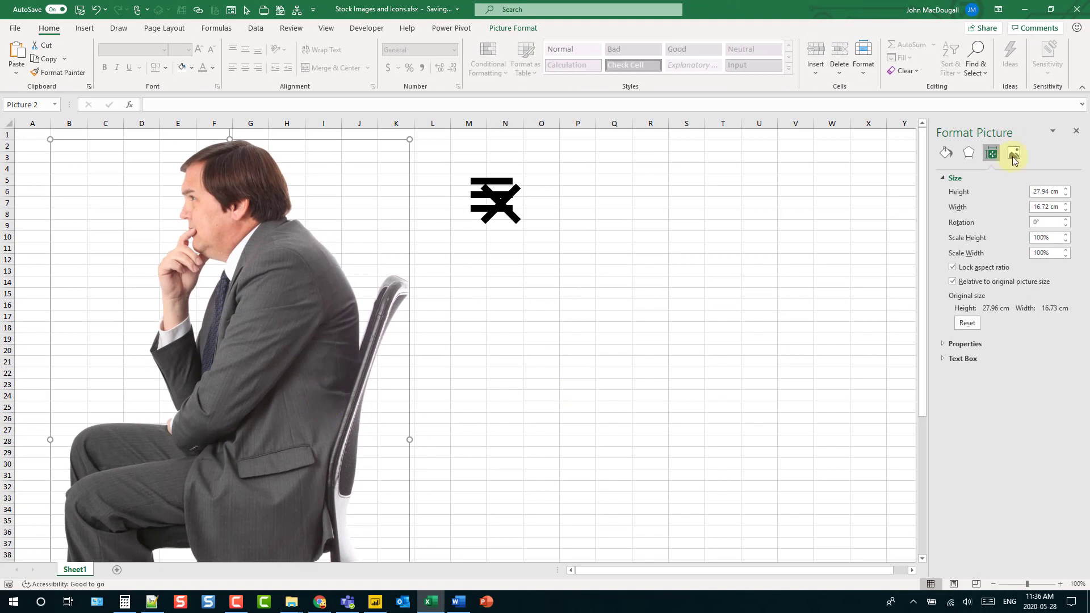
left_click(1013, 158)
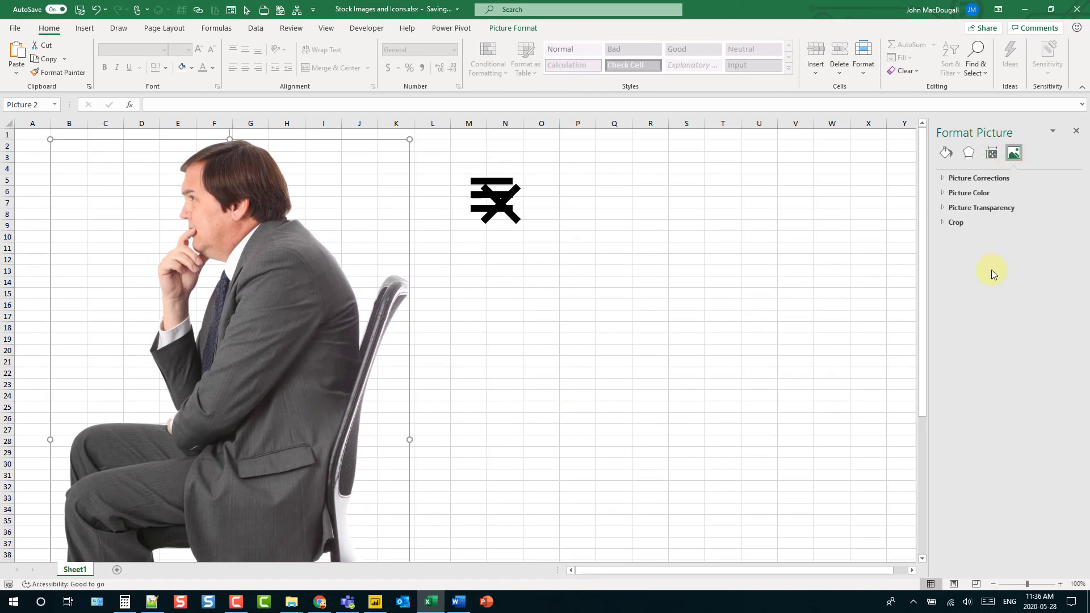
Step: Select the icons beside the photo, dismiss the shortcut menu, and save the workbook
left_click(479, 200)
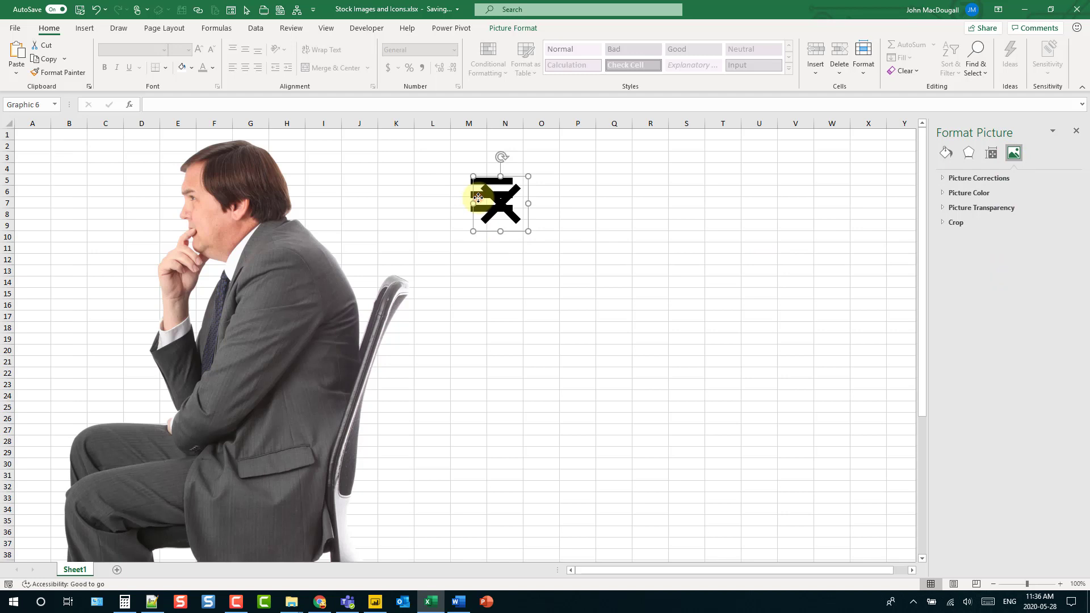
right_click(490, 200)
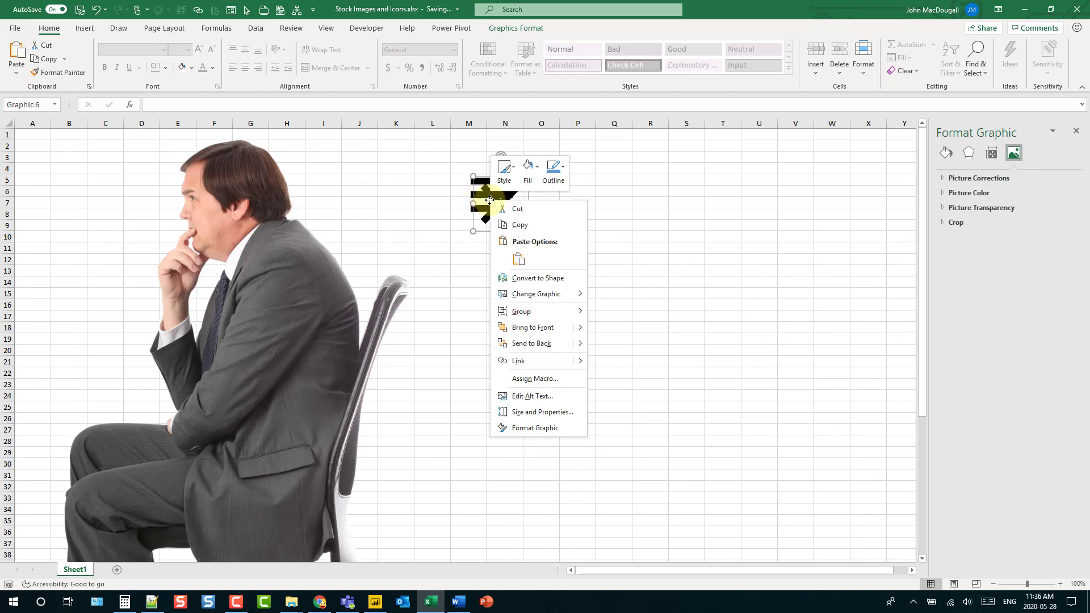
left_click(439, 182)
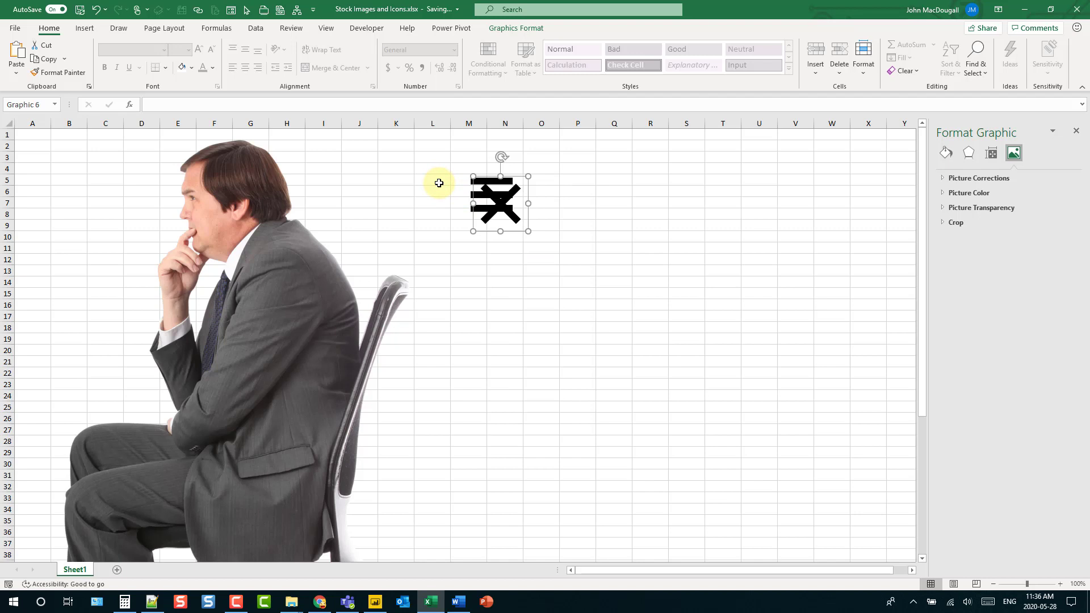
left_click(81, 11)
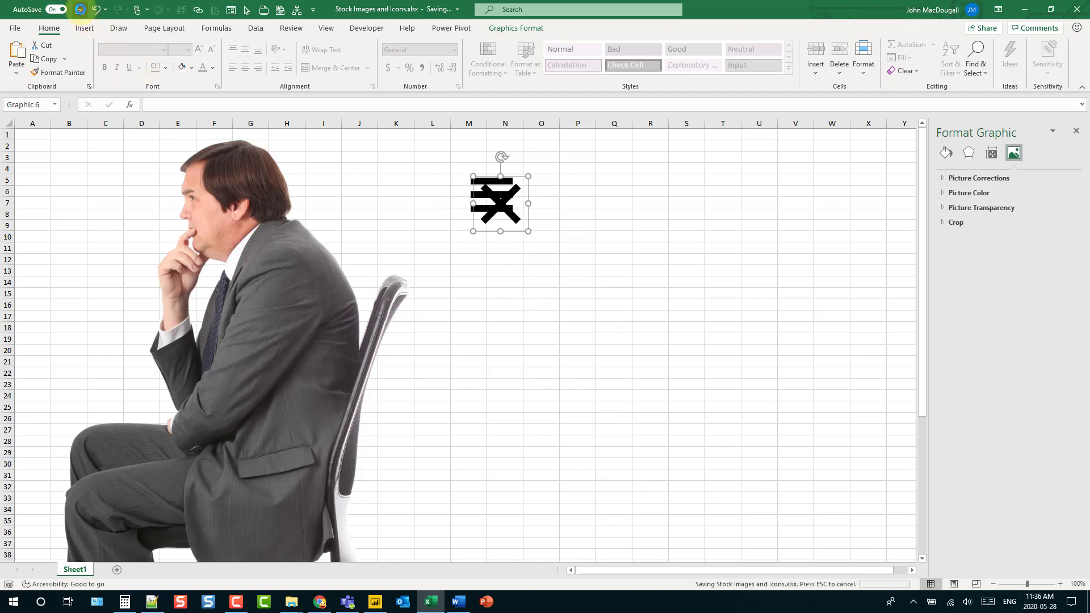
Step: In the Stock Images and Icons folder, duplicate the workbook file with copy and paste
left_click(290, 606)
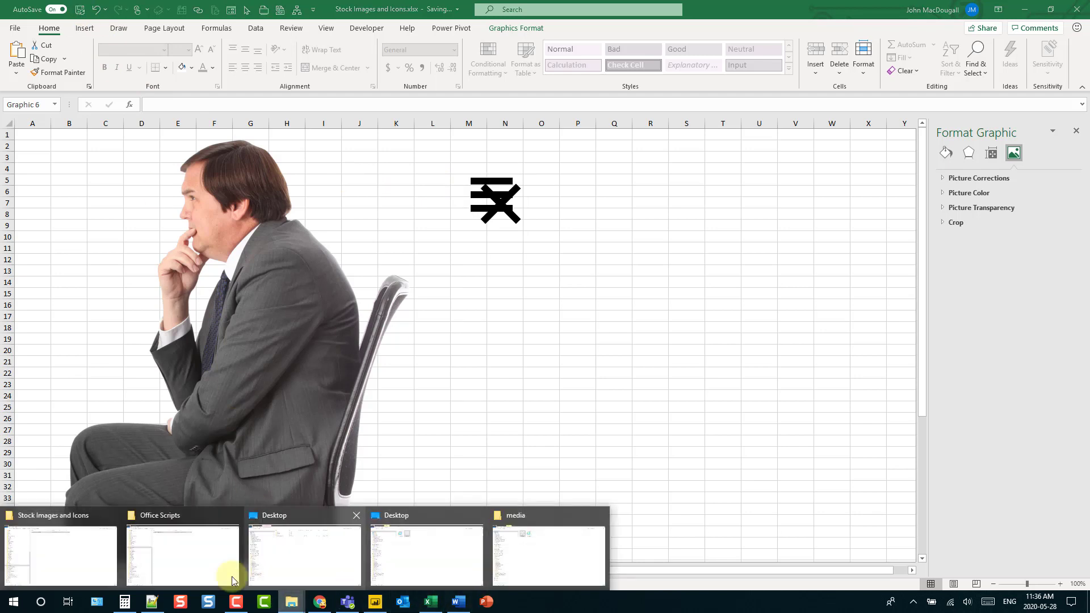
left_click(112, 552)
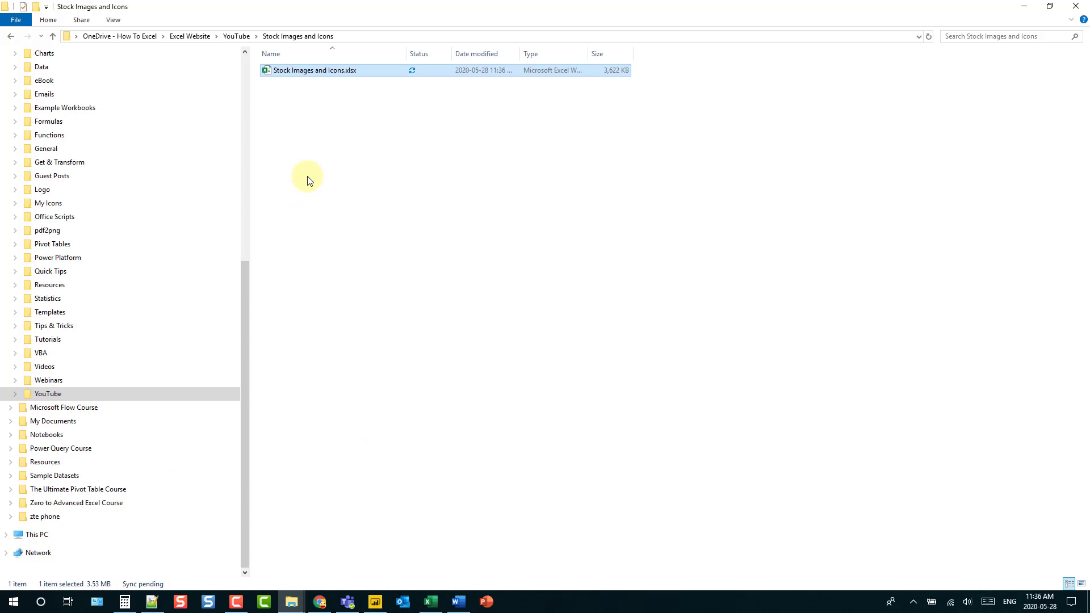
left_click(333, 125)
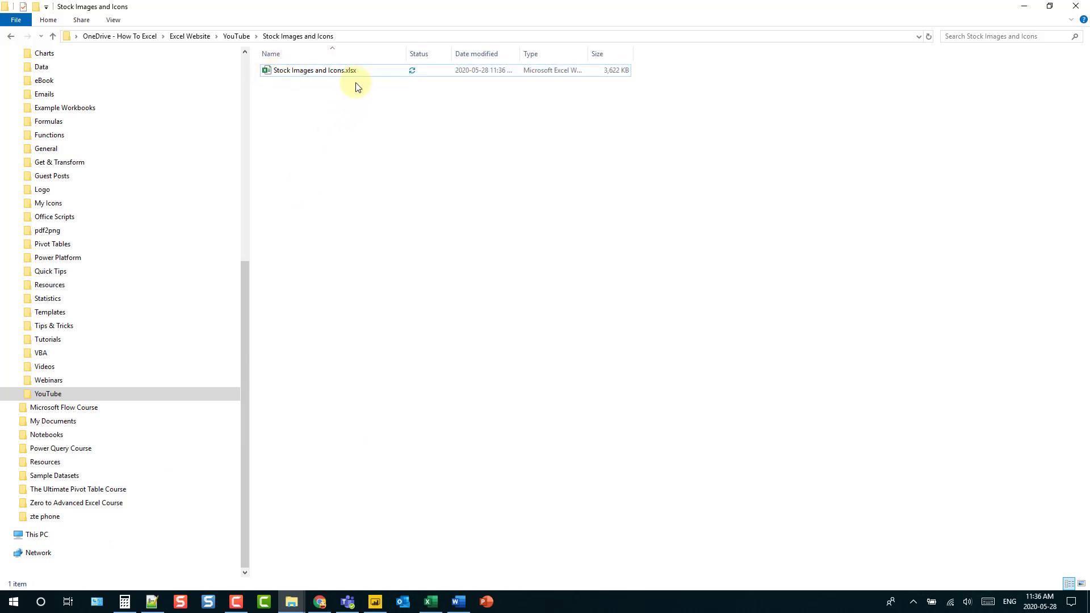
left_click(335, 73)
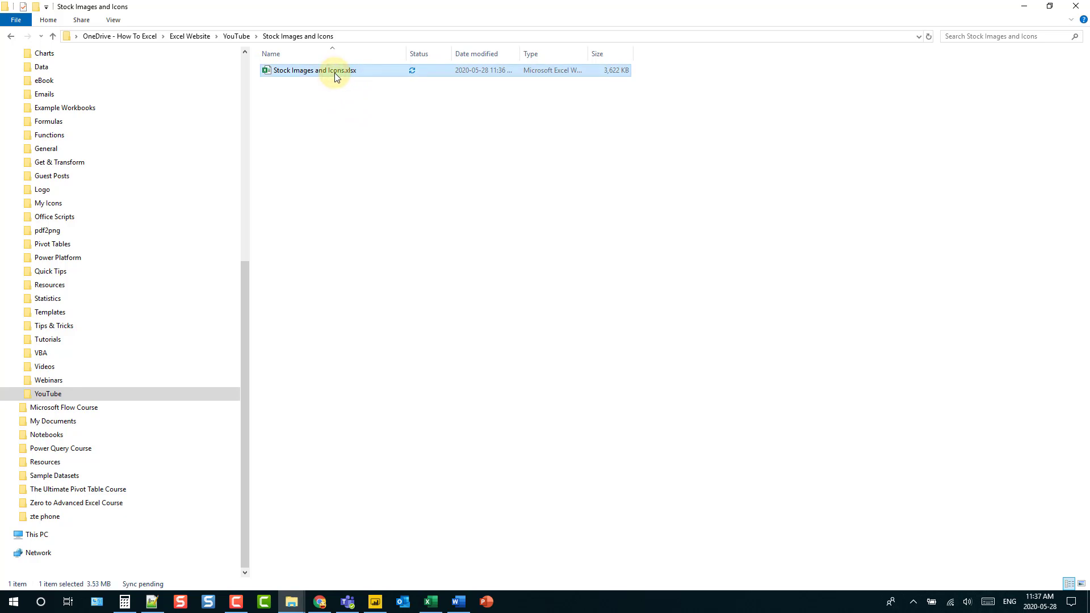
key("ctrl+c")
key("ctrl+v")
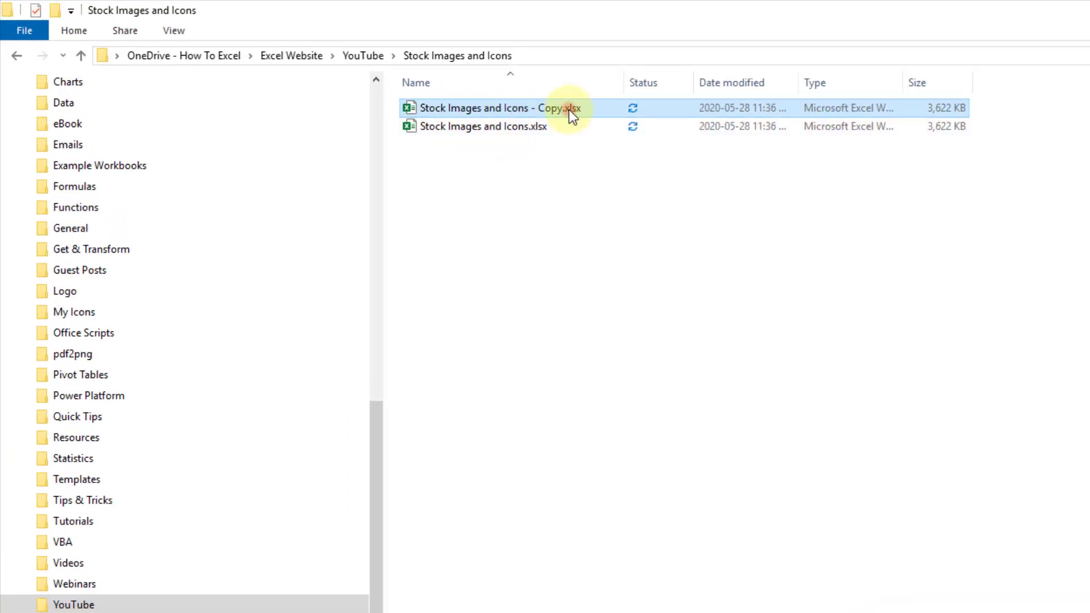
Step: Change the copy's extension from .xlsx to .zip and accept the extension change
left_click(569, 110)
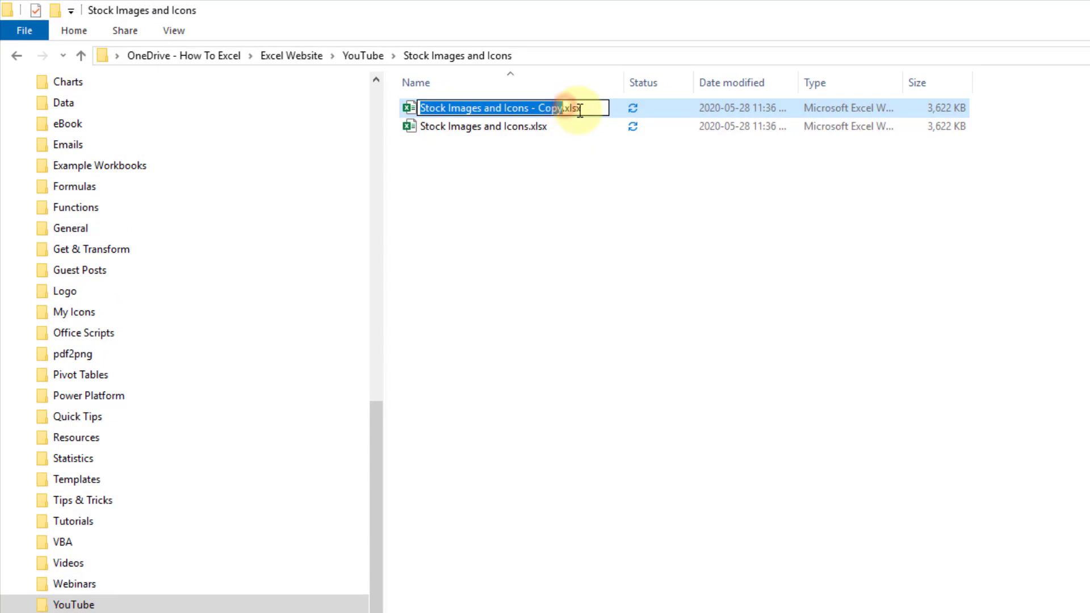
left_click(584, 107)
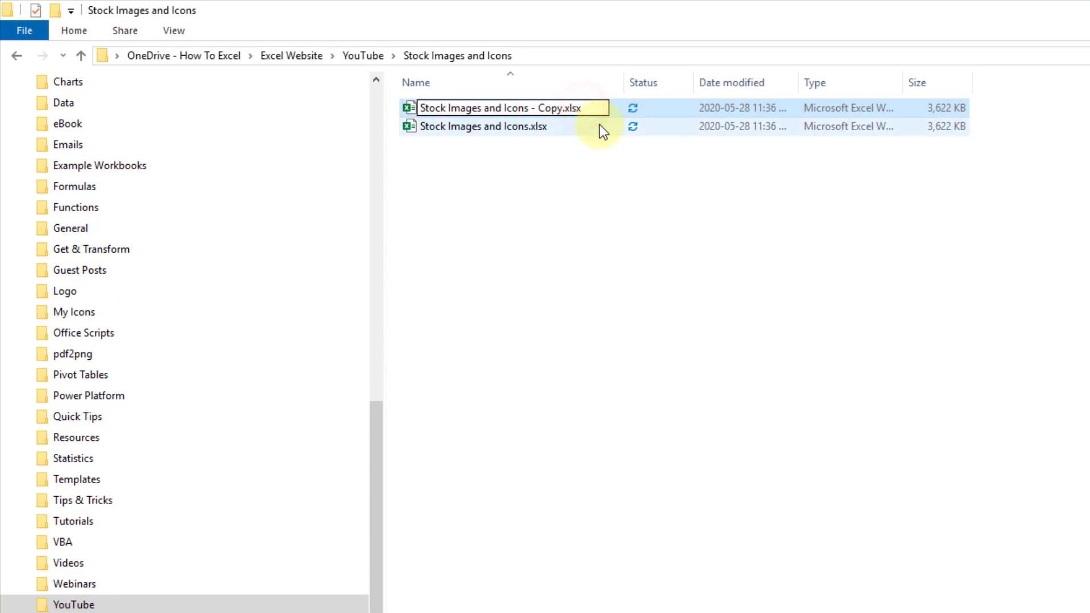
key("ctrl+shift+Left")
key("ctrl+shift+Right")
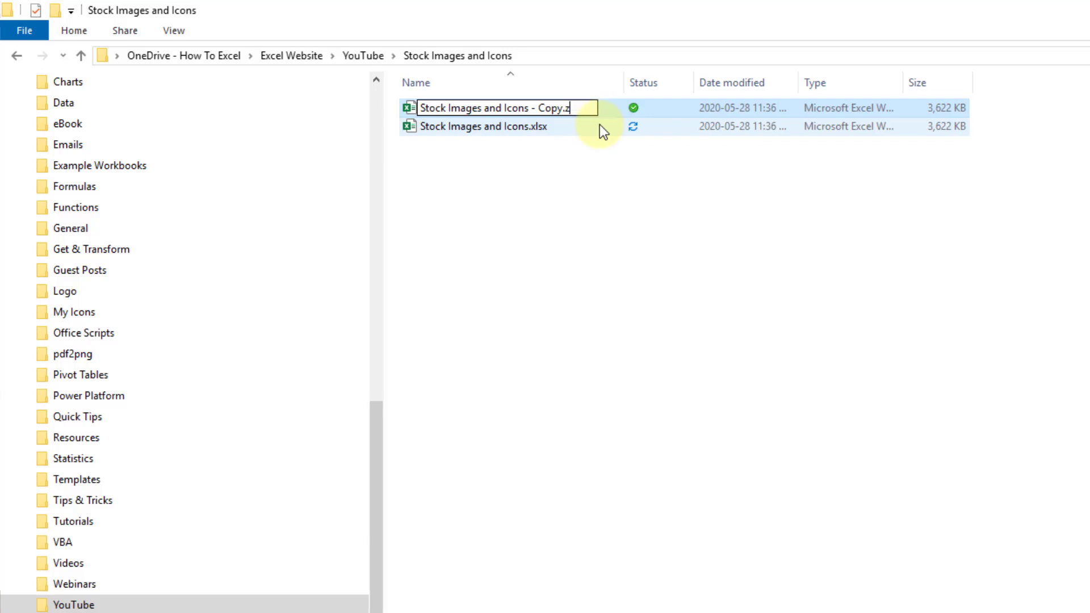
type("zip")
key("Return")
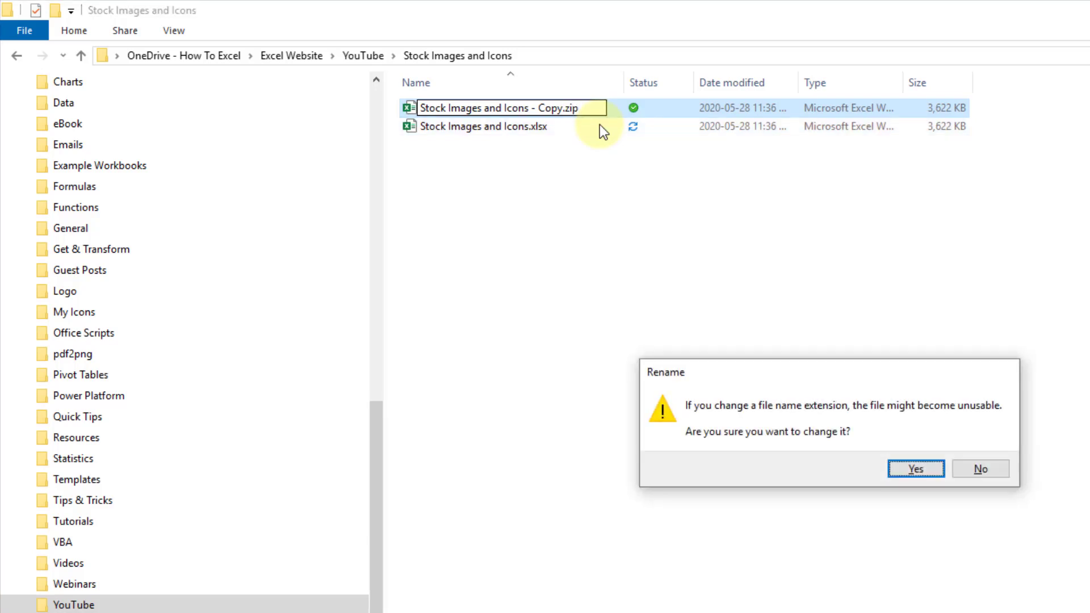
left_click(911, 467)
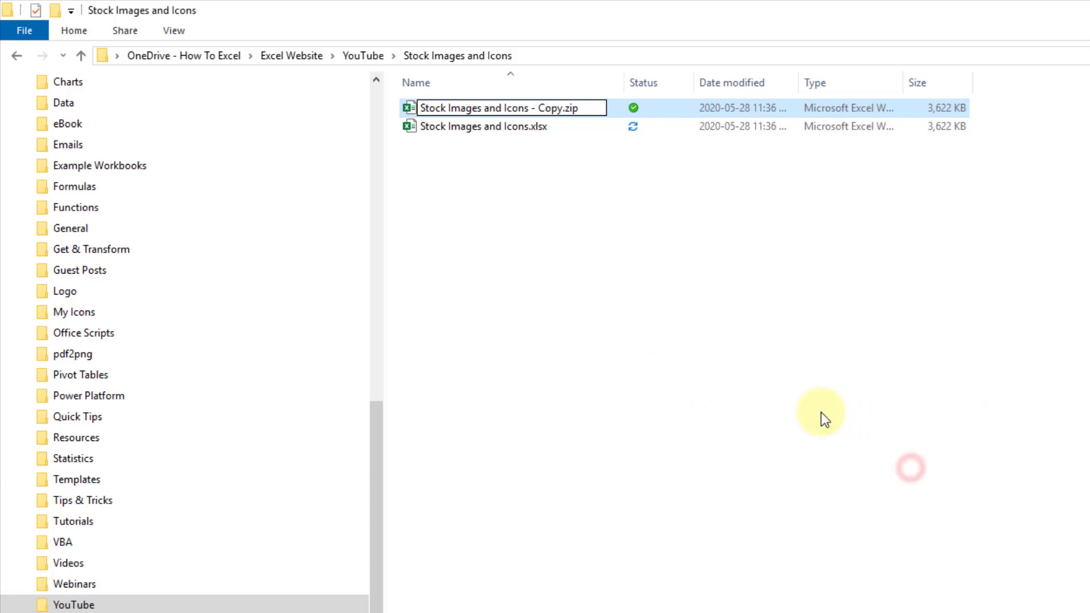
Step: Extract the zip copy here with 7-Zip and open the resulting xl folder
right_click(540, 108)
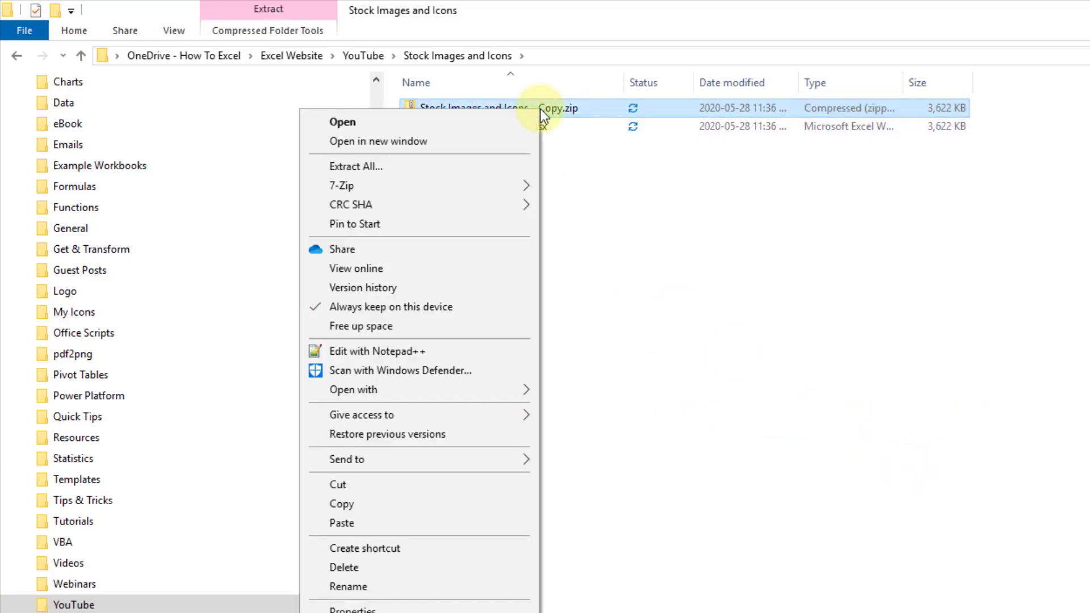
left_click(482, 183)
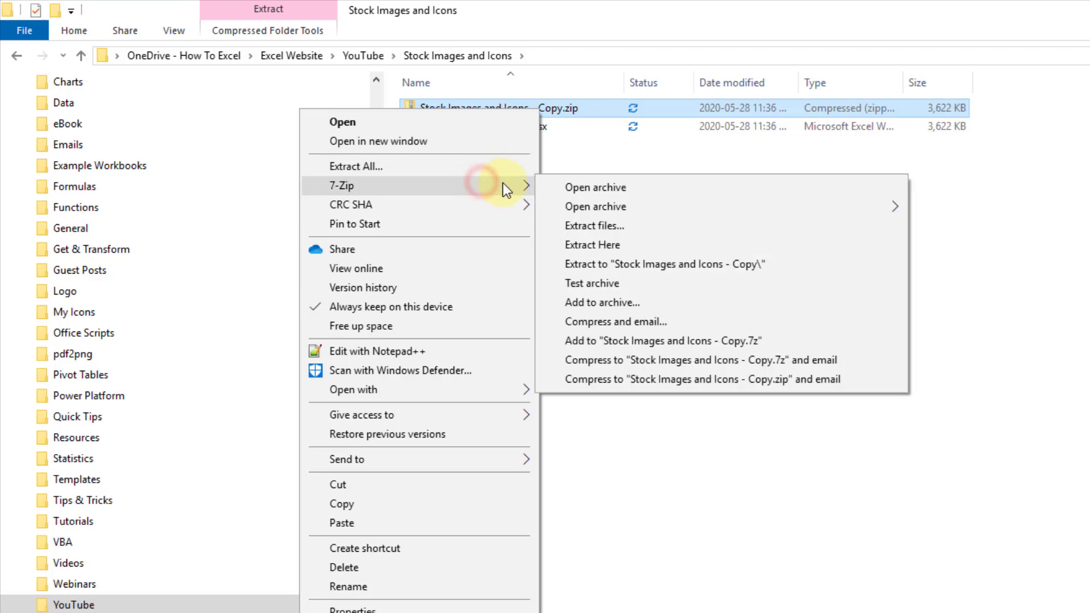
left_click(595, 243)
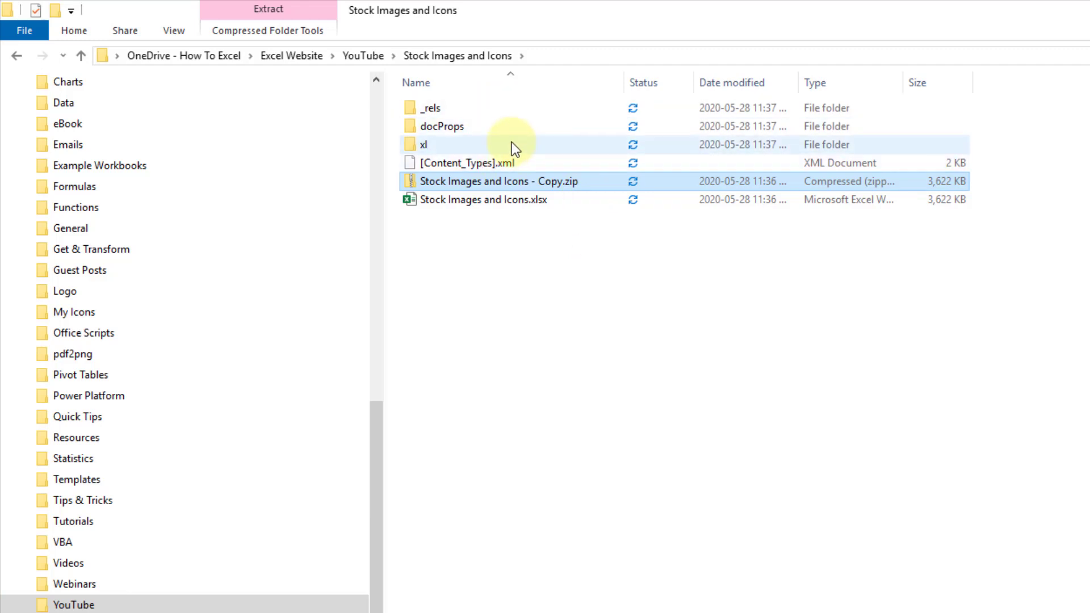
left_click(439, 148)
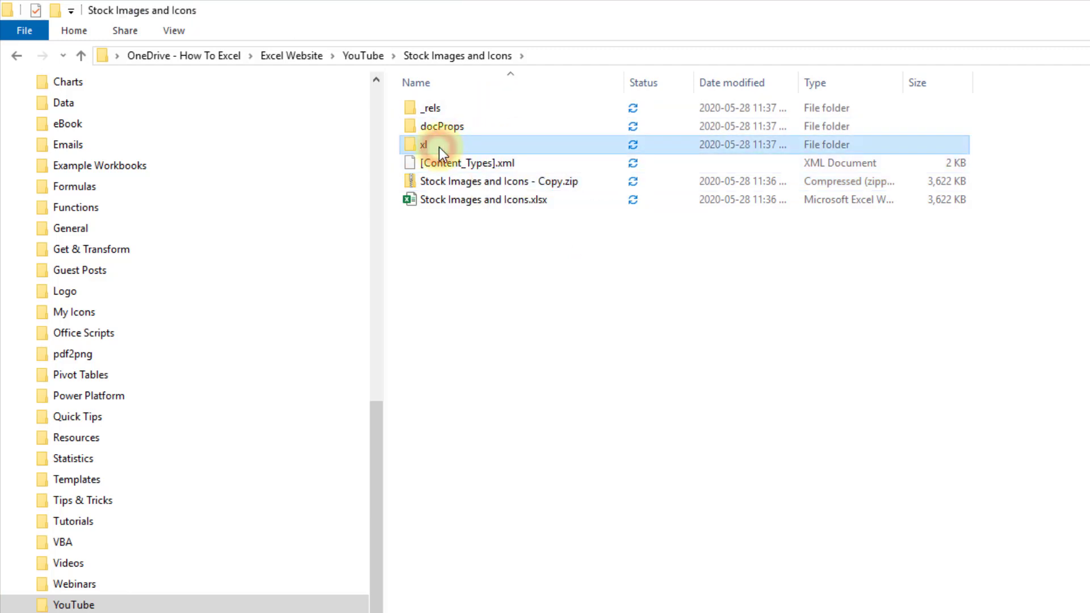
double_click(439, 148)
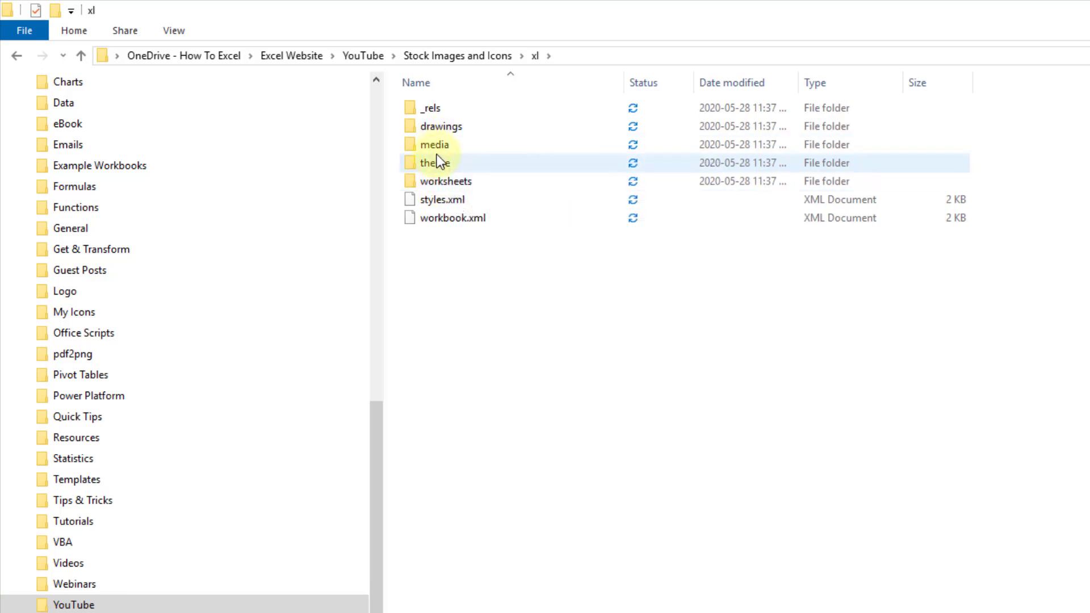
Step: Open the media folder and inspect image1.png and image2.png, then clear the selection
double_click(437, 147)
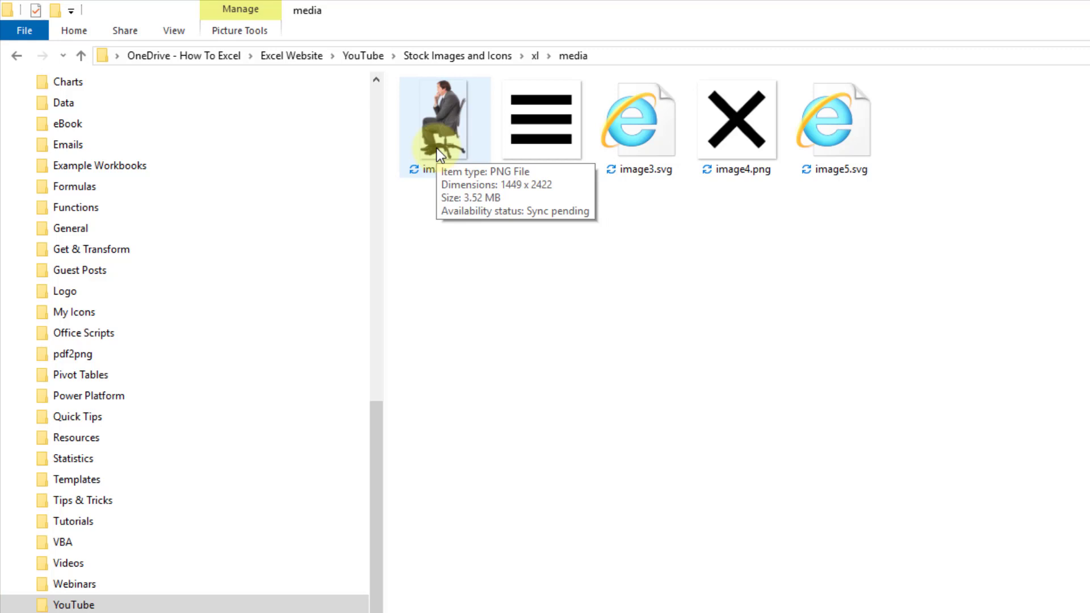
left_click(449, 104)
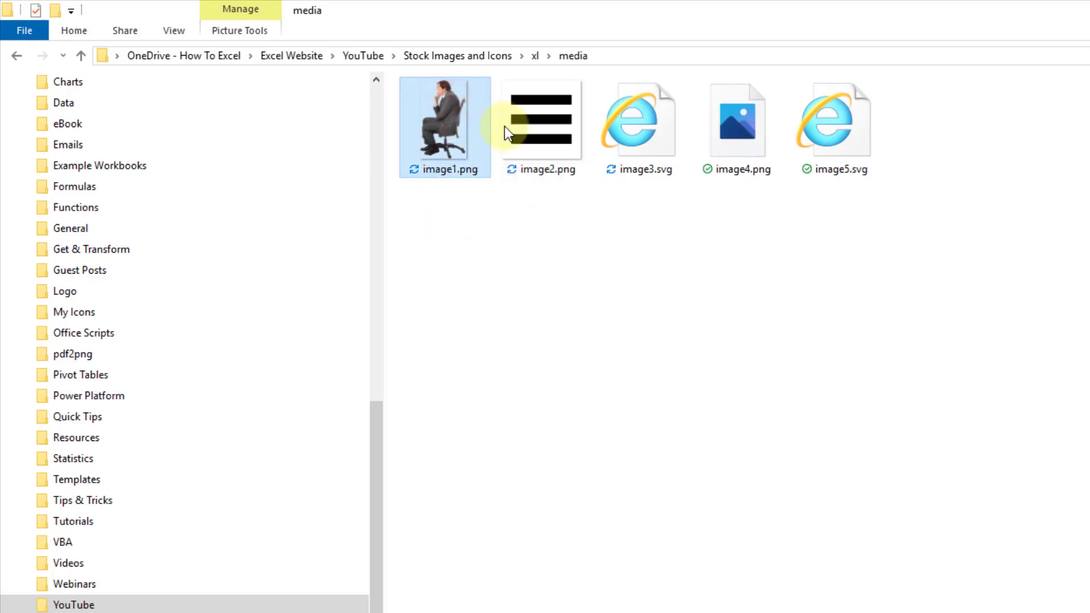
left_click(553, 121)
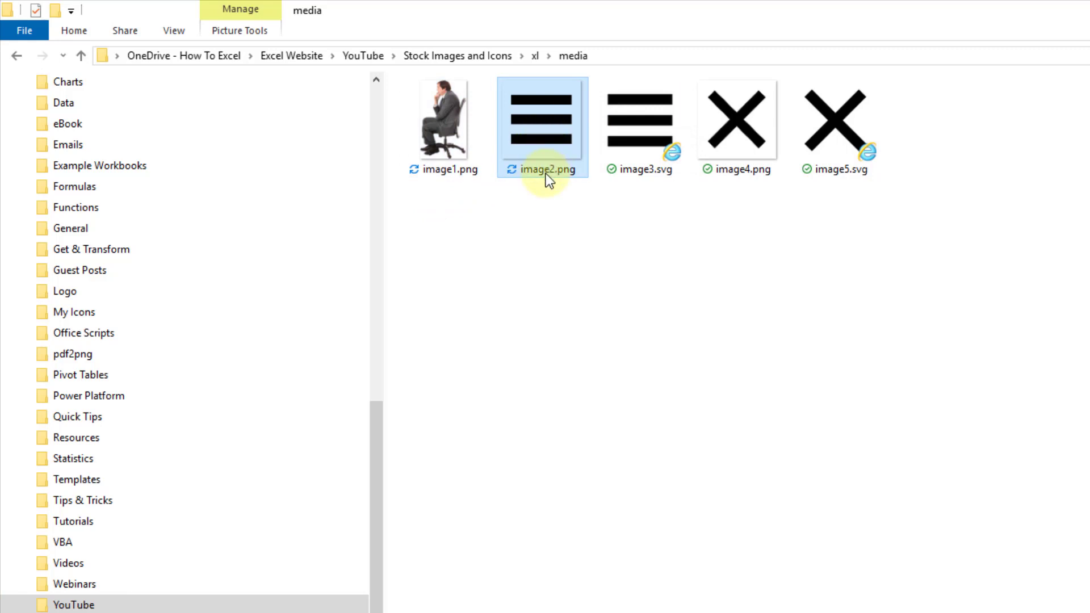
mouse_move(552, 179)
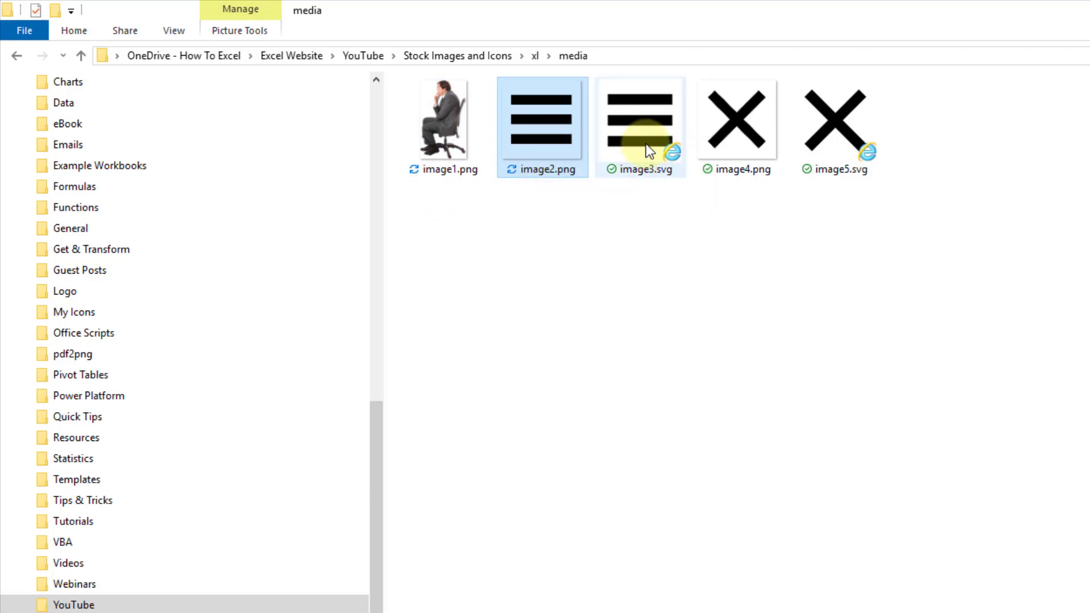
left_click(633, 196)
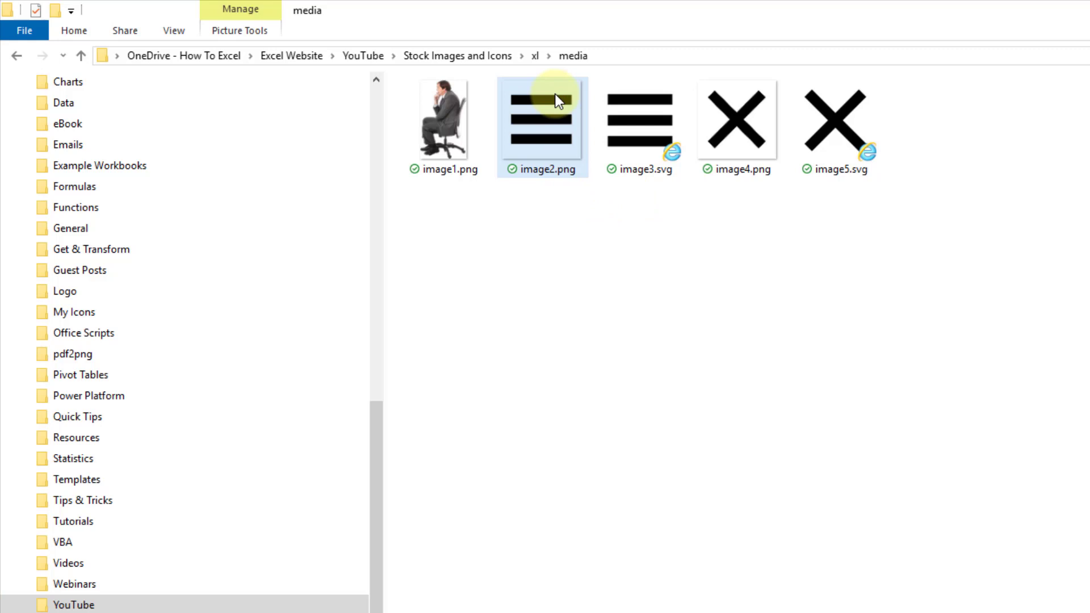
mouse_move(525, 137)
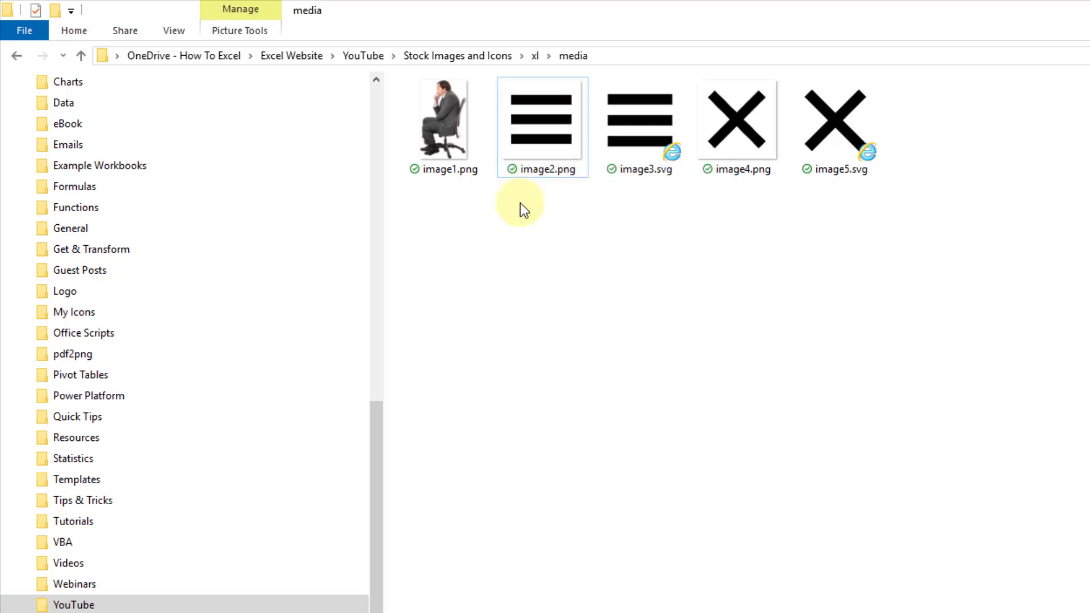